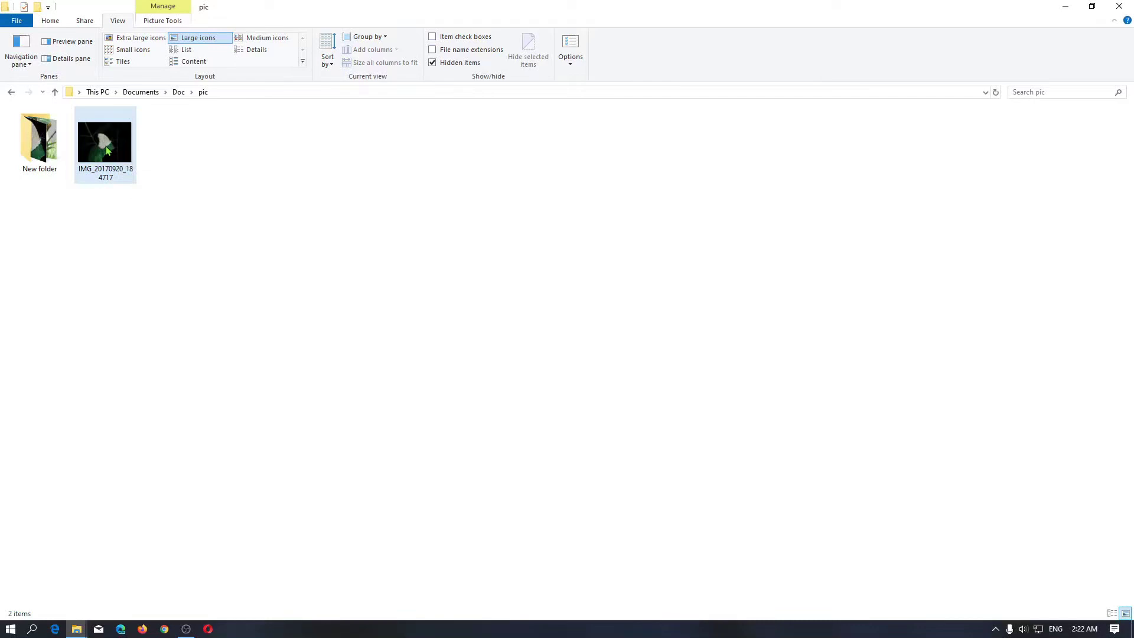
Open the photo IMG_20170920_184717 from the pic folder in IrfanView and bring up its resize/resample settings
right_click(107, 150)
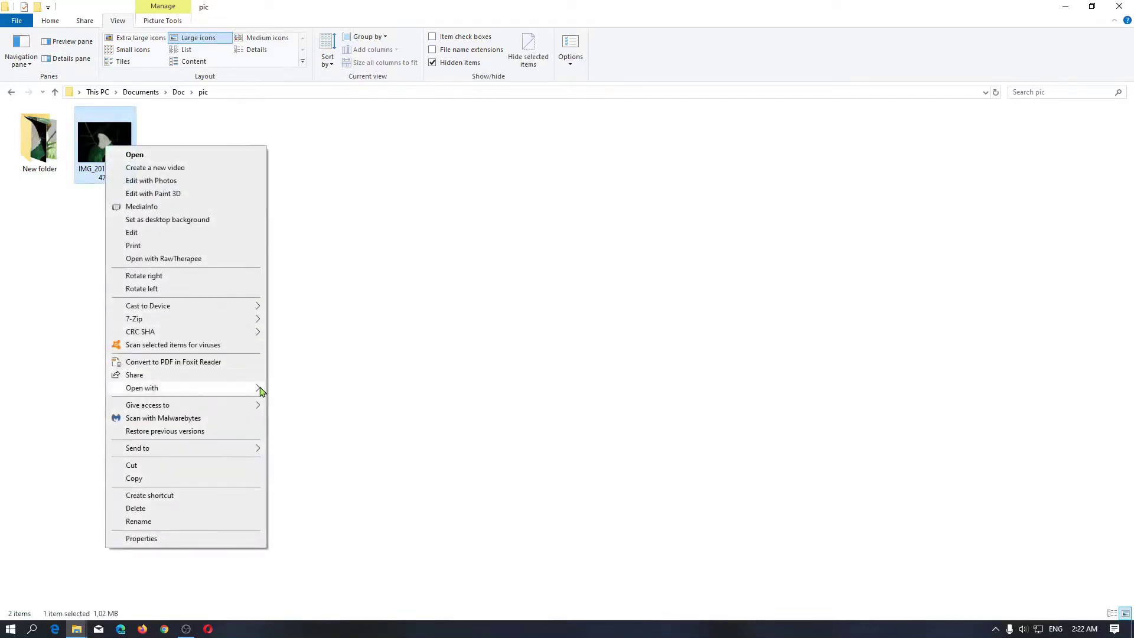
mouse_move(261, 389)
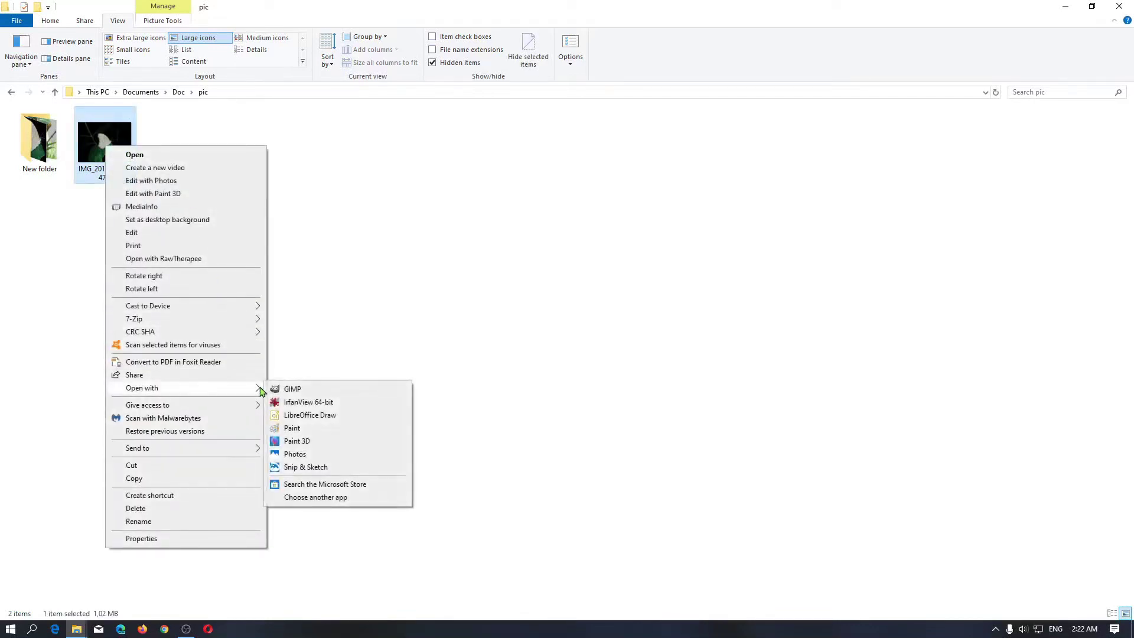
left_click(322, 405)
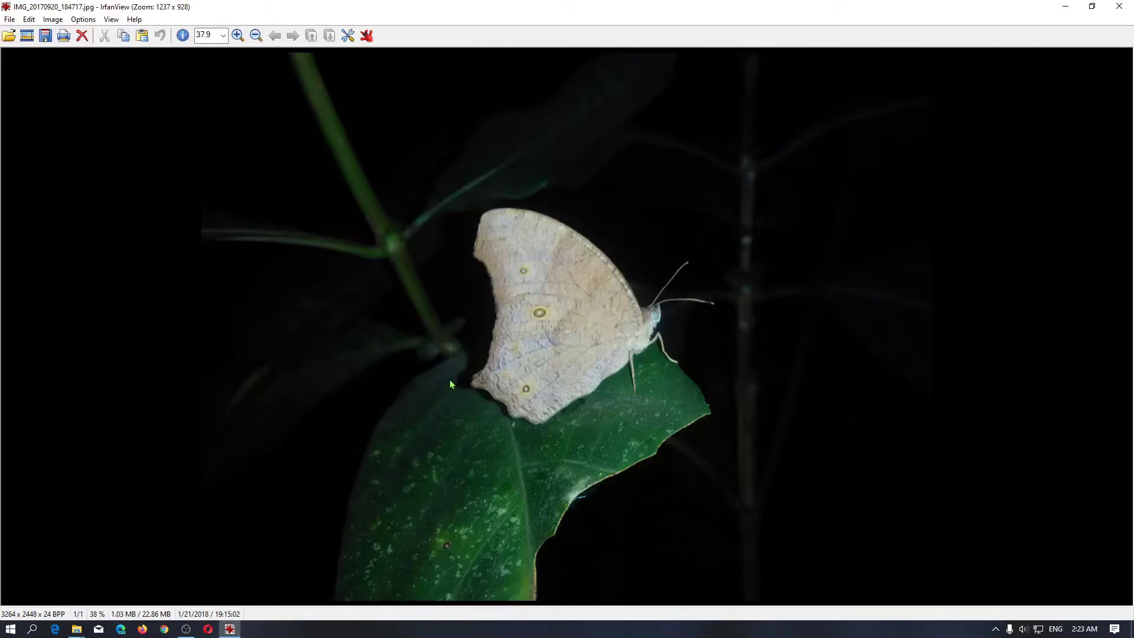
left_click(52, 20)
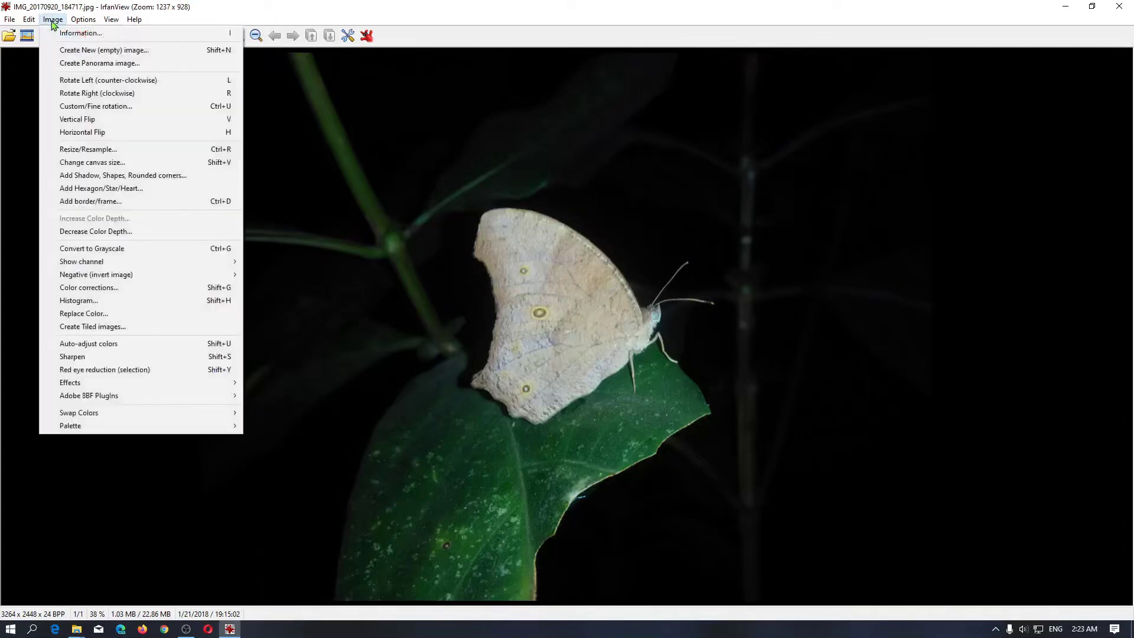
left_click(116, 154)
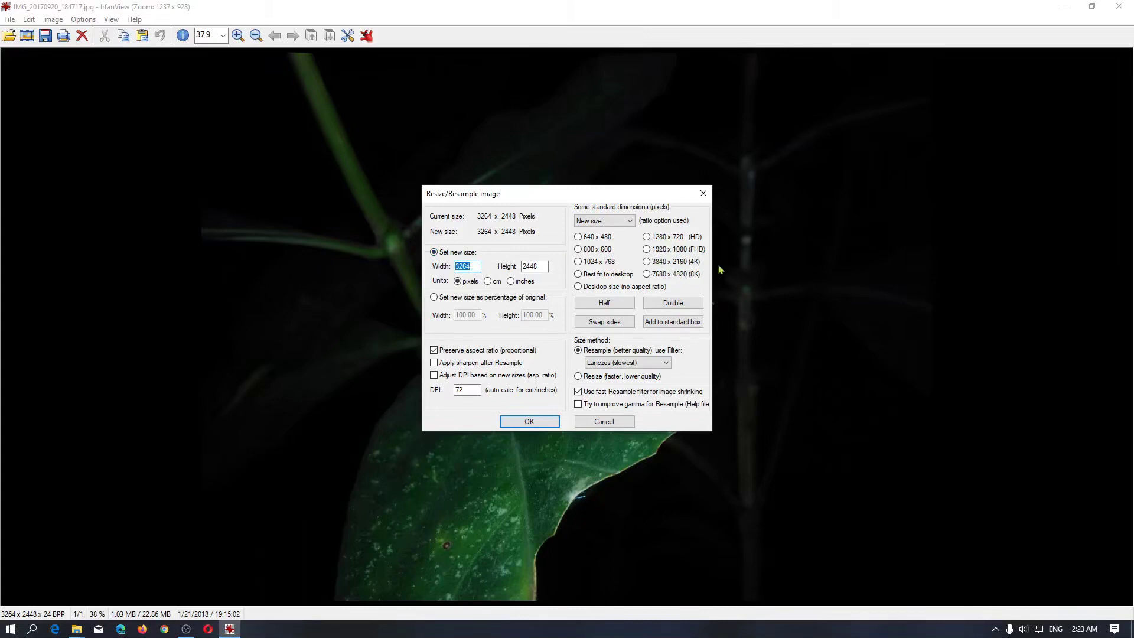
Set the new size to 50 percent of the original width and height, and look through the standard dimensions
left_click(469, 298)
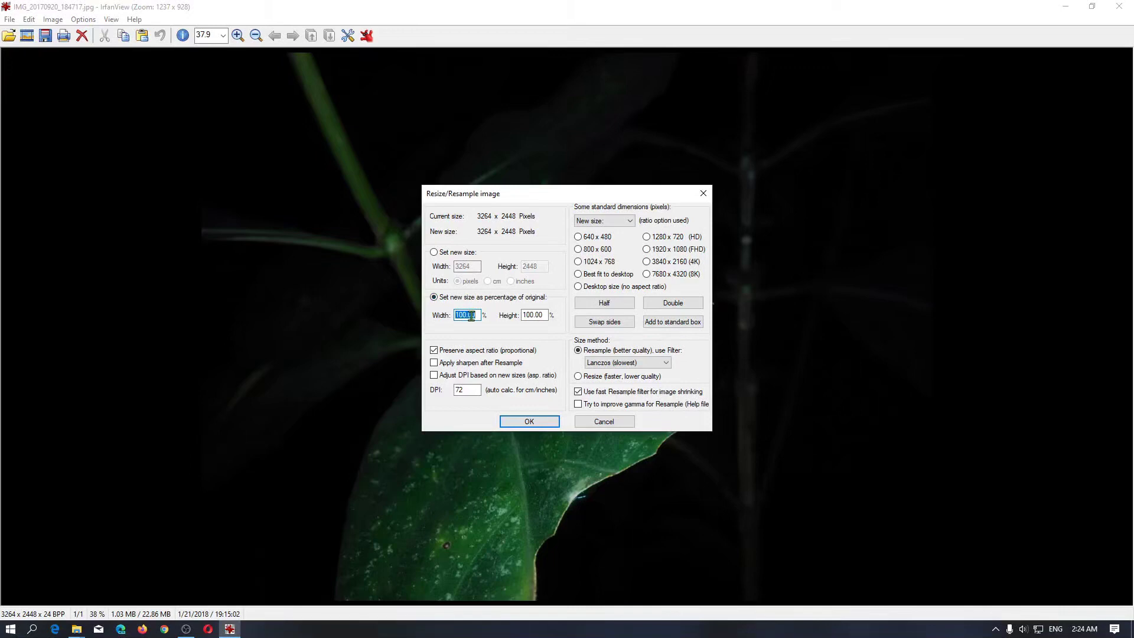
type("50")
left_click(659, 238)
left_click(606, 220)
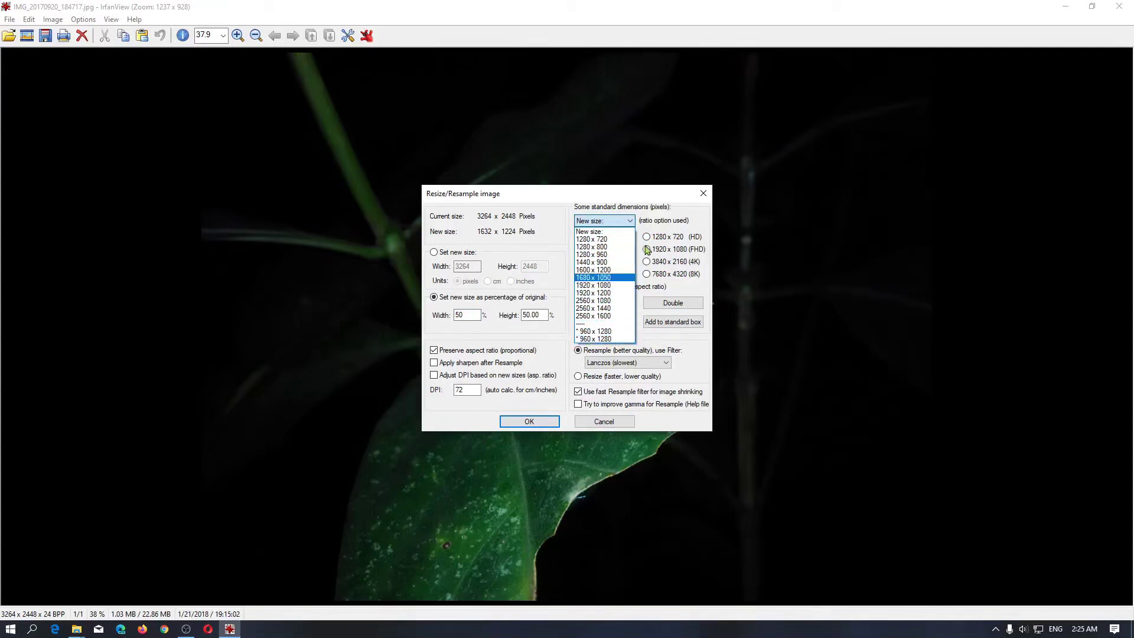
left_click(618, 222)
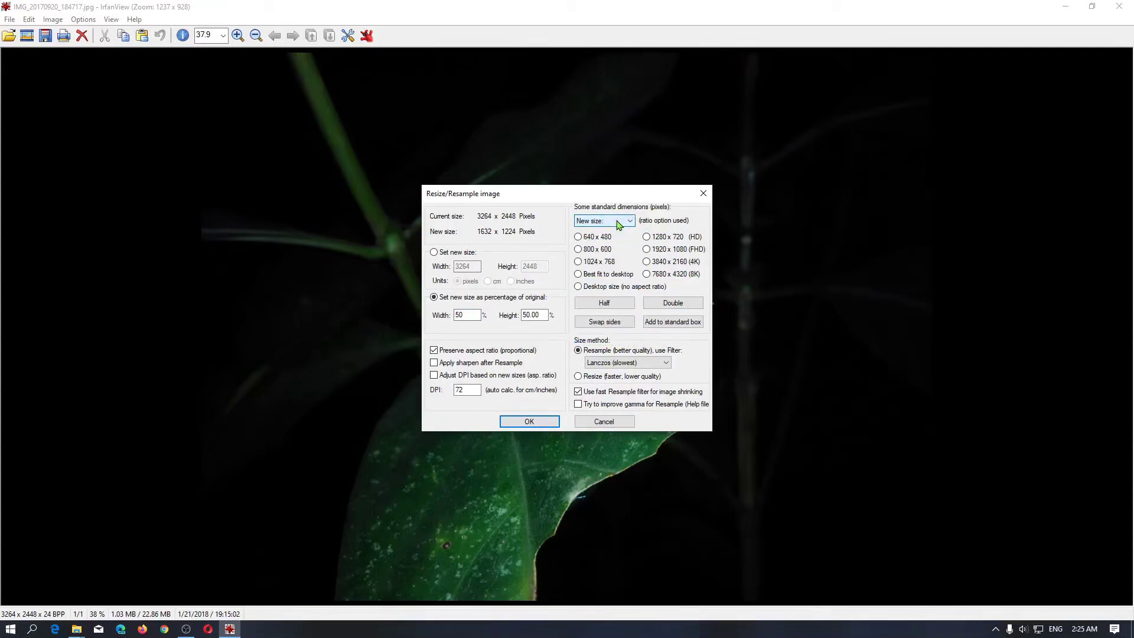
Add the halved, side-swapped size of 1224 x 1632 to the list of standard dimensions
left_click(610, 307)
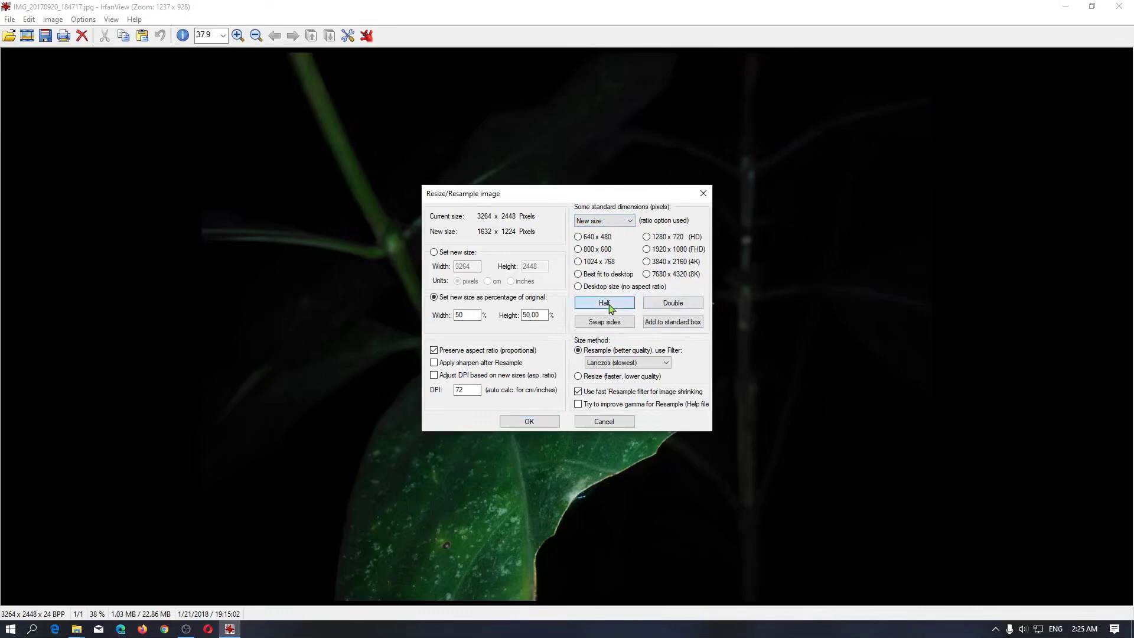
left_click(663, 303)
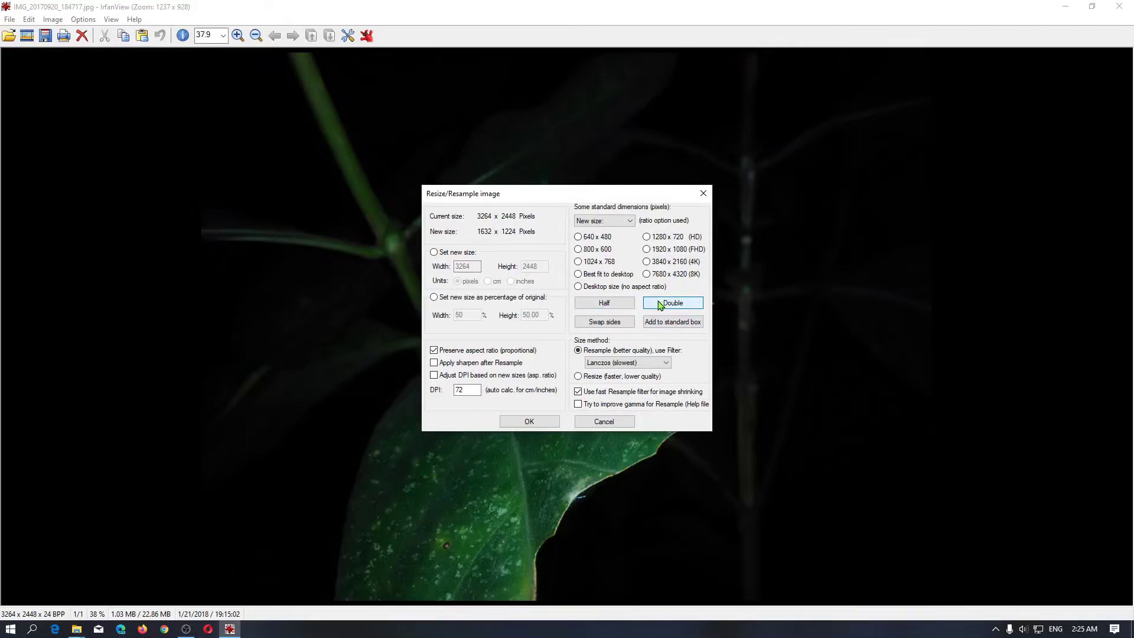
left_click(614, 325)
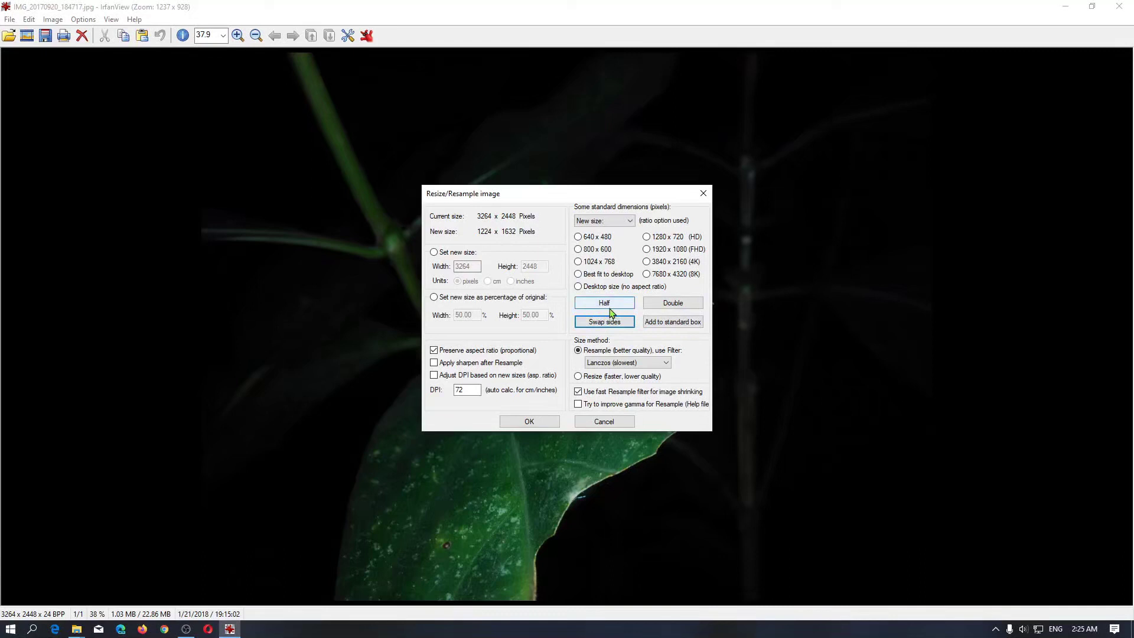
left_click(673, 324)
left_click(595, 222)
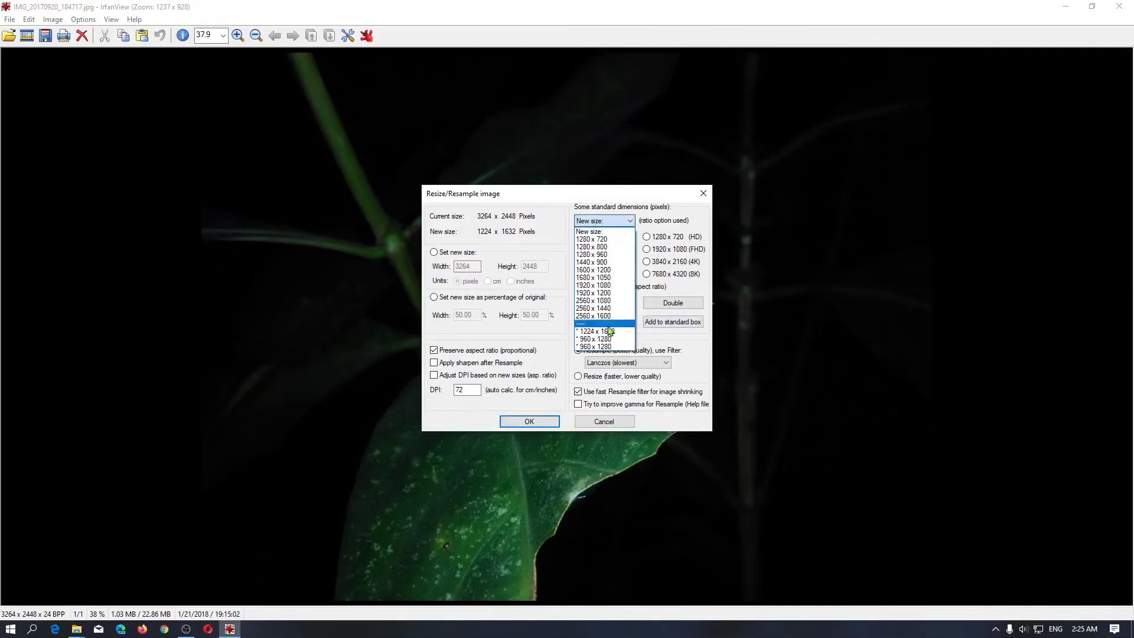
left_click(646, 222)
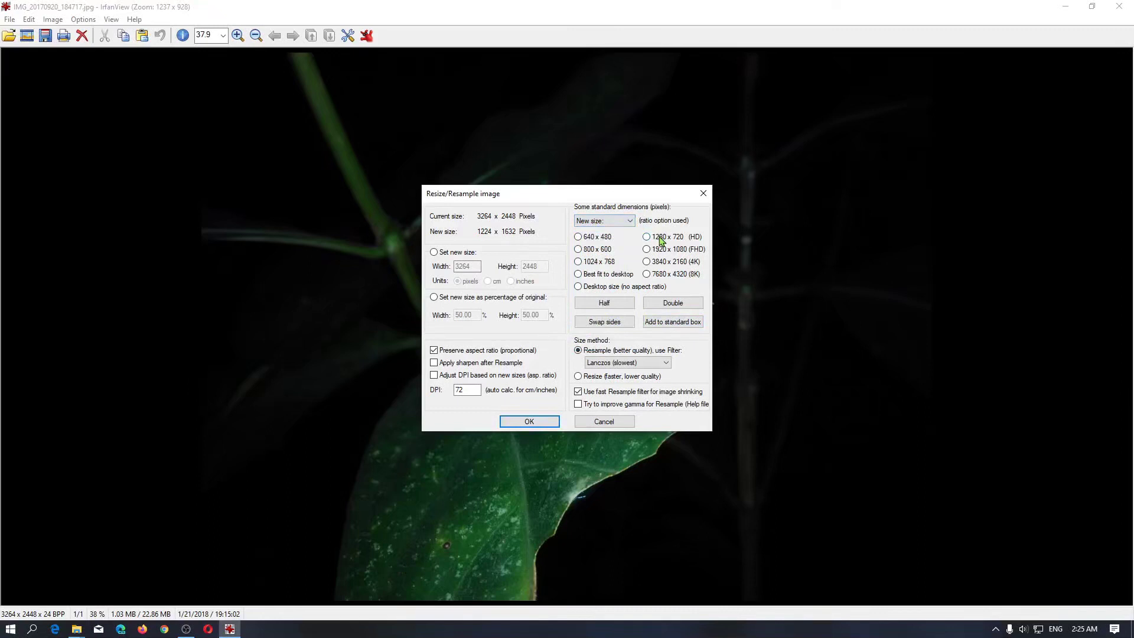
Resample the image to the 1280 x 720 (HD) standard dimension with the Lanczos filter, preserving the aspect ratio
left_click(662, 240)
left_click(639, 365)
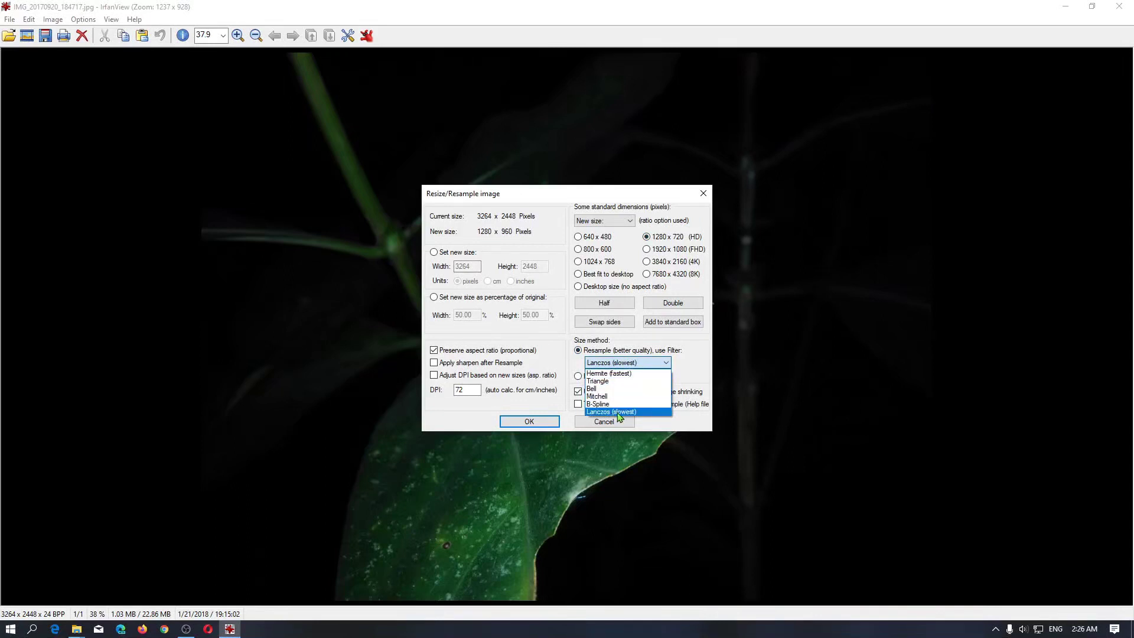
left_click(692, 370)
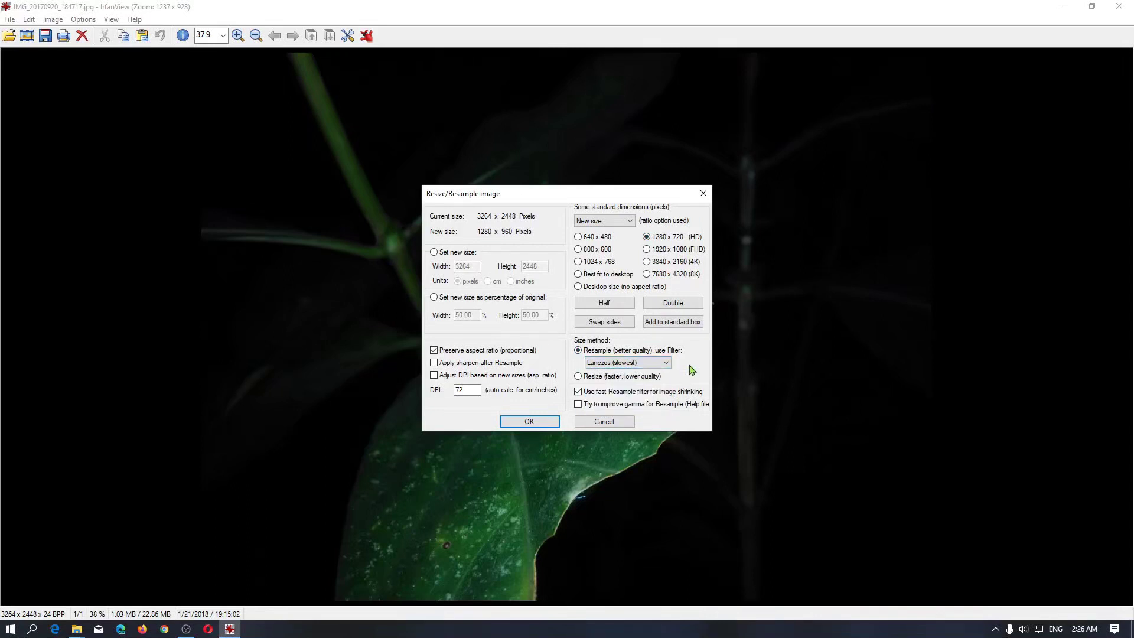
left_click(512, 423)
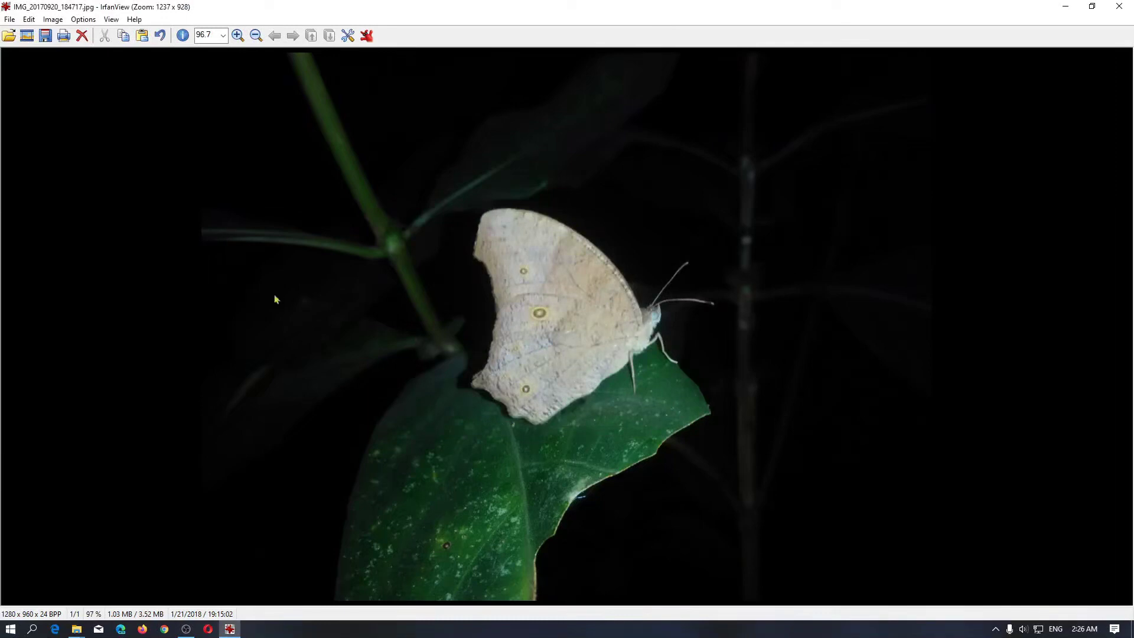
Save the resized image in its original folder as JPG "IMG_20170920_184717 aa" with a save quality of 50
left_click(7, 19)
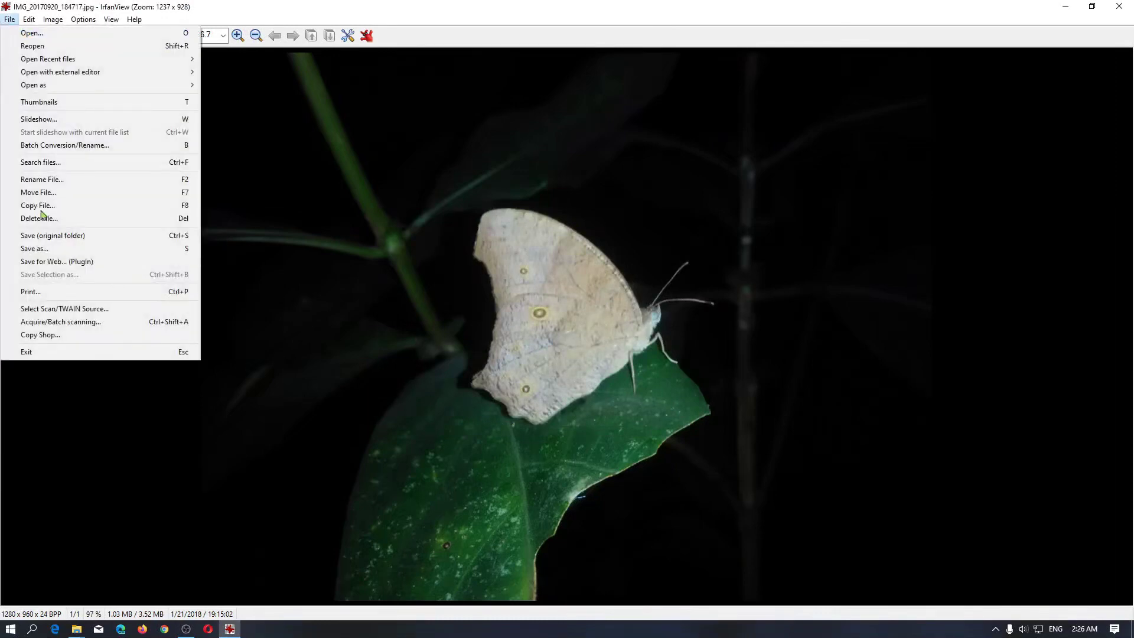
left_click(59, 239)
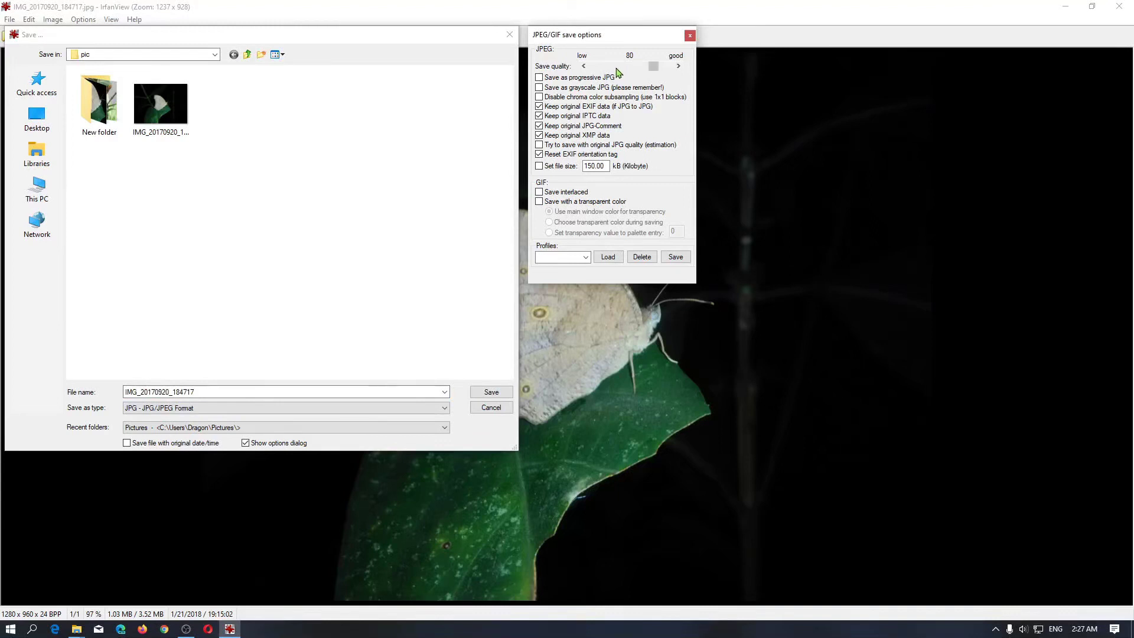
scroll(611, 71, "up", 7)
scroll(605, 72, "up", 3)
left_click(269, 391)
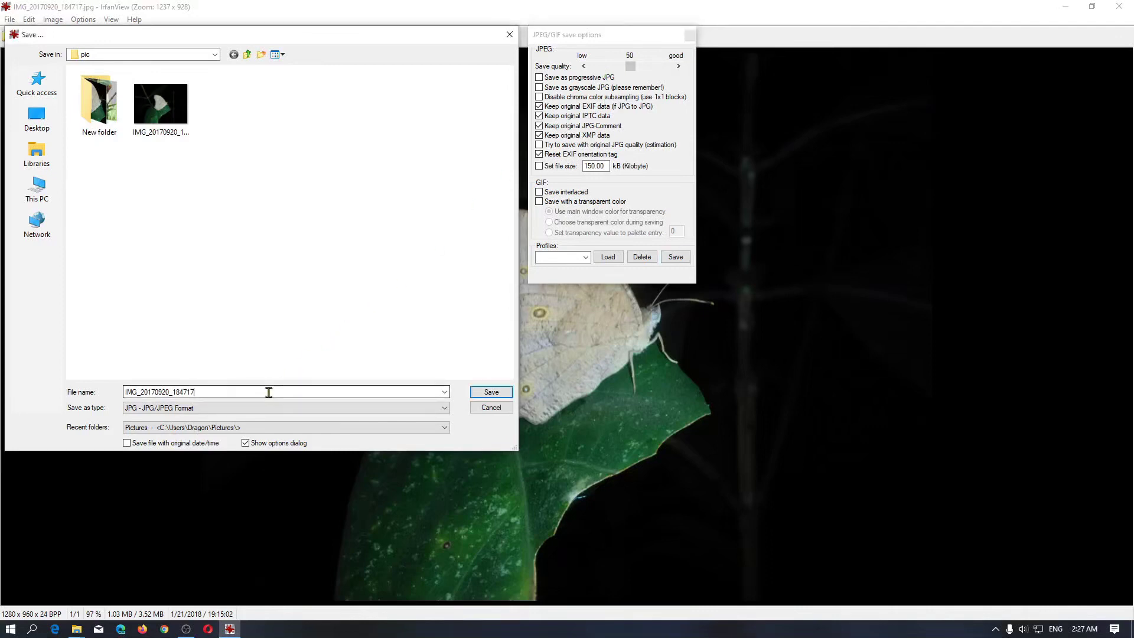
type("aa")
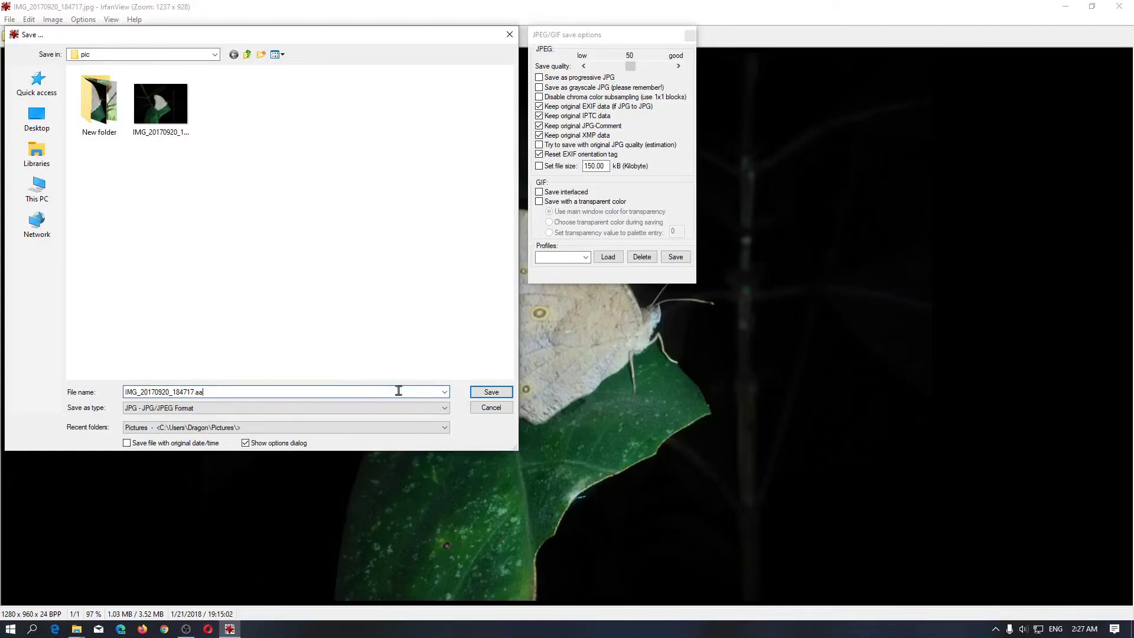
left_click(491, 392)
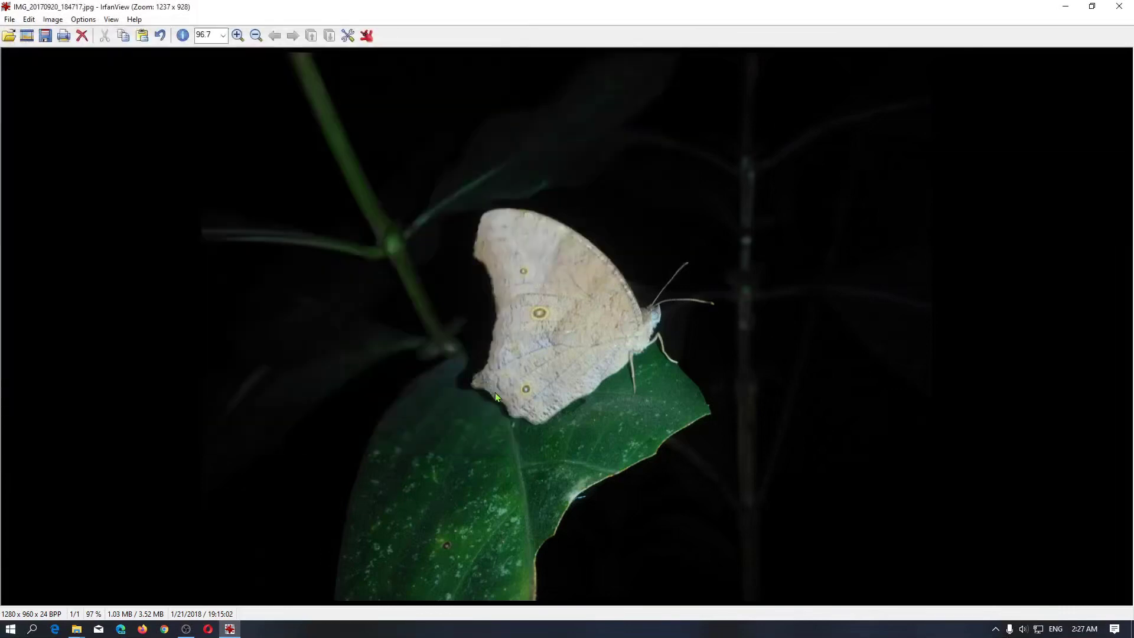
Switch to File Explorer and compare the dimensions and file sizes of the resized copy and the original photo
mouse_move(76, 630)
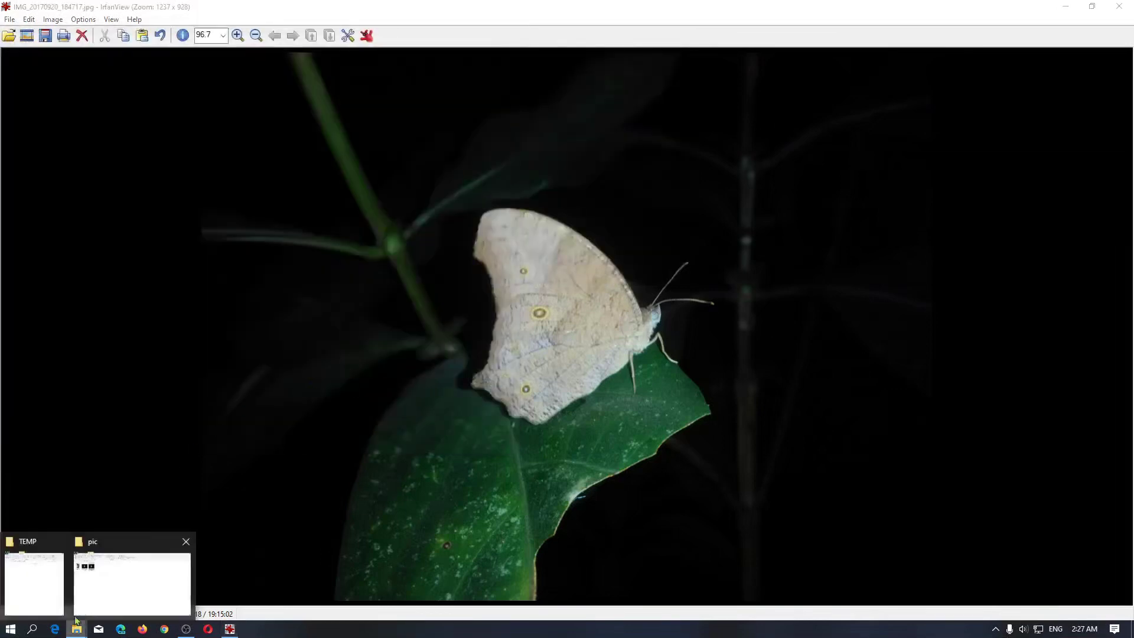
left_click(85, 595)
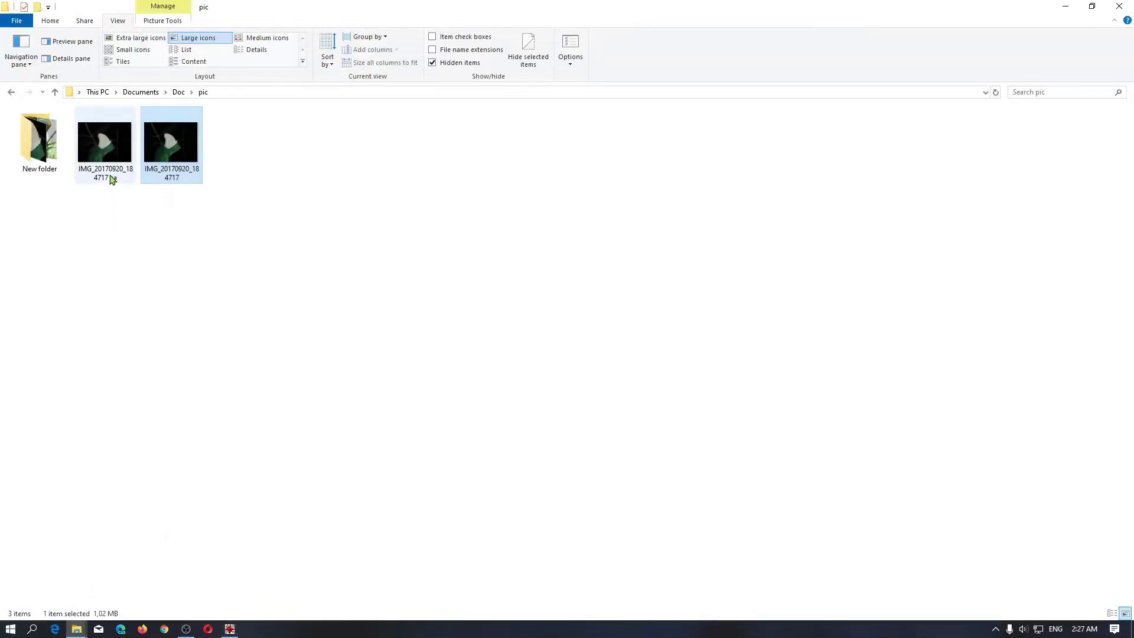
mouse_move(104, 149)
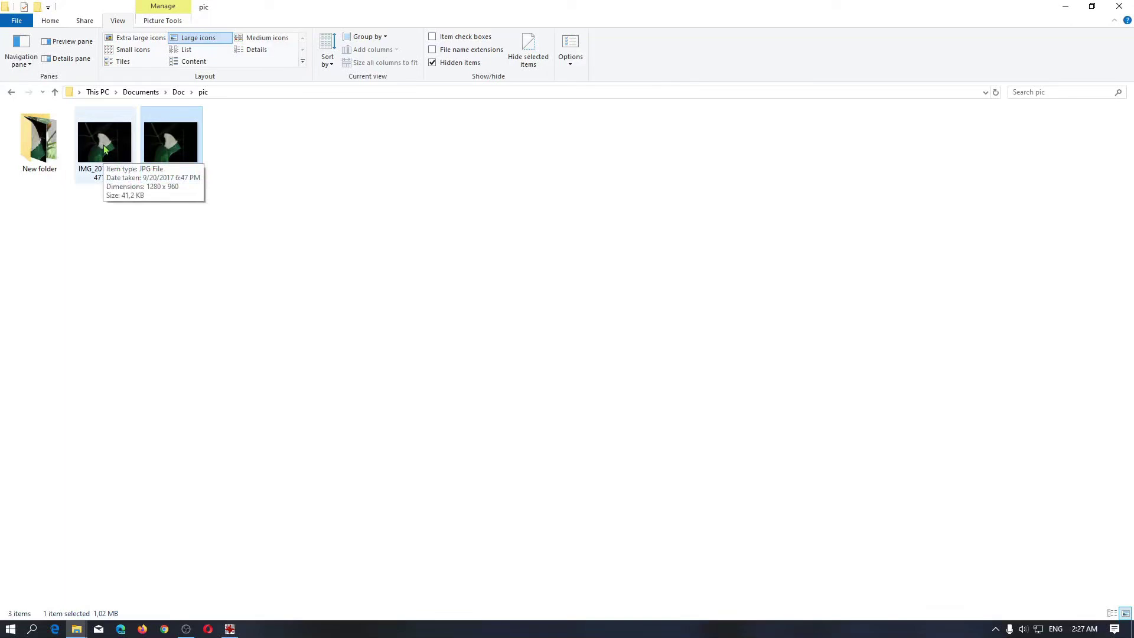
left_click(104, 149)
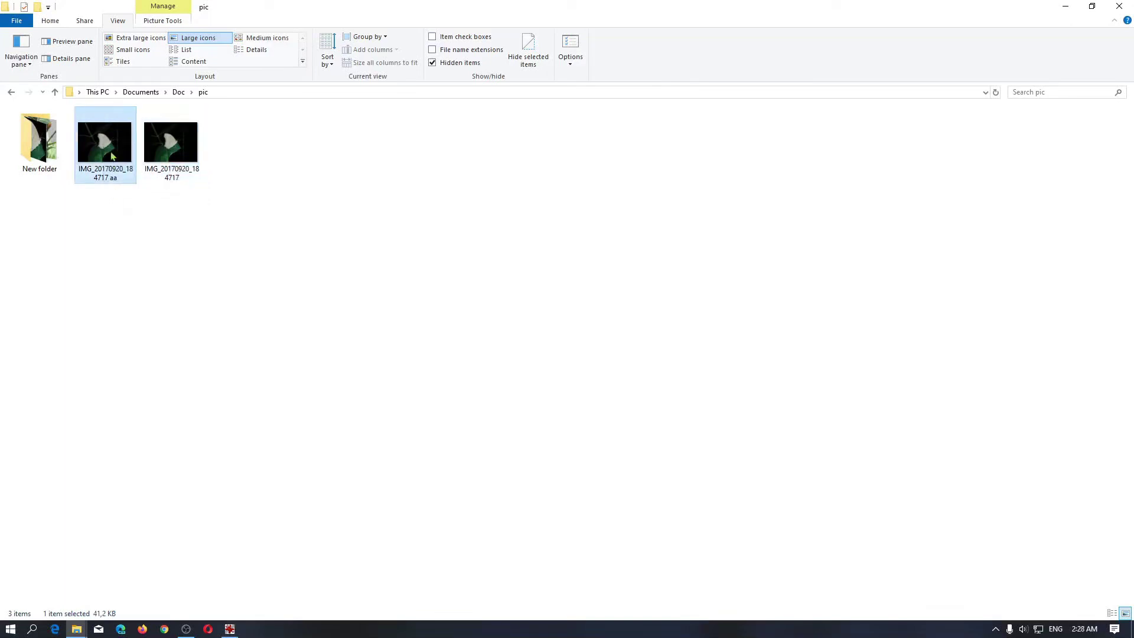
mouse_move(112, 156)
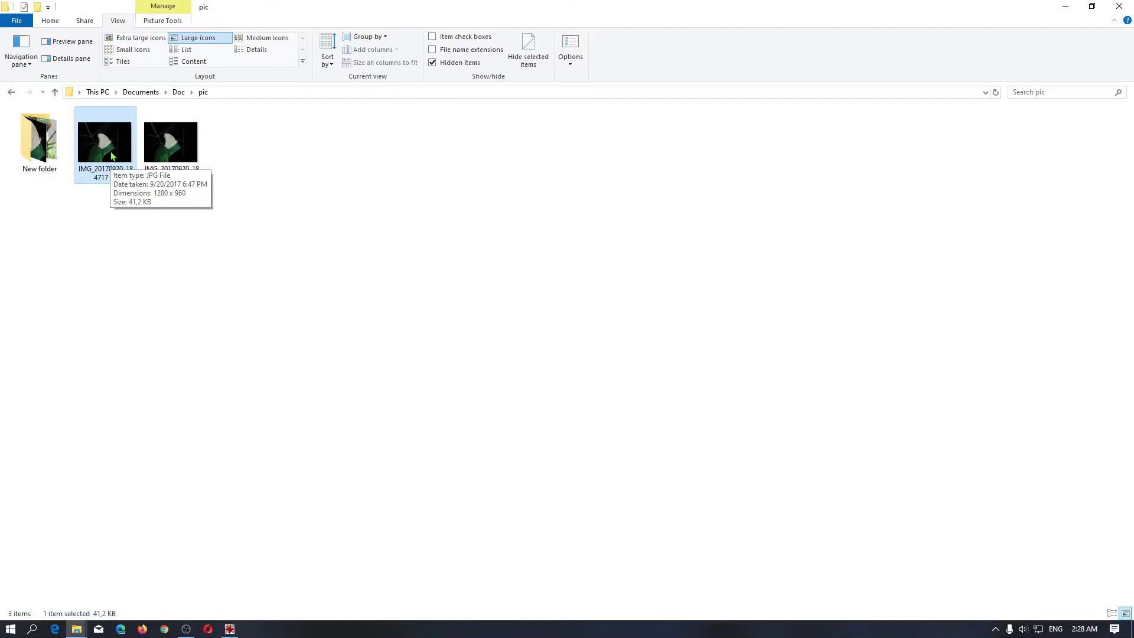
mouse_move(188, 155)
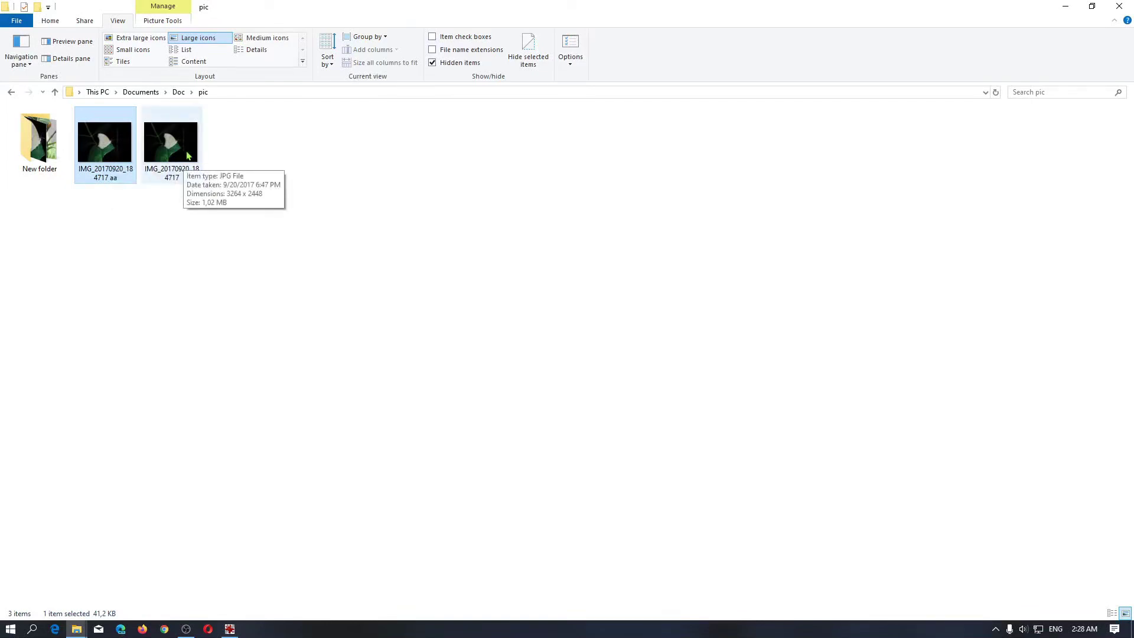
Open the resized copy in Photos and flip repeatedly between it and the original to compare image quality
double_click(114, 157)
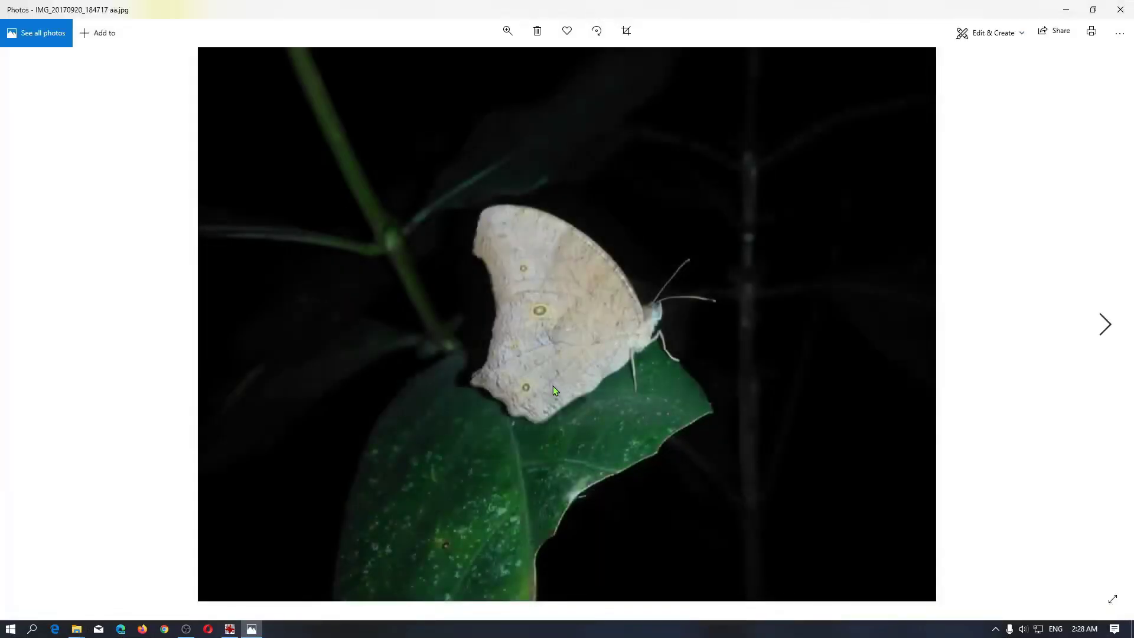
key("Right")
key("Left")
key("Right")
key("Left")
key("Right")
key("Left")
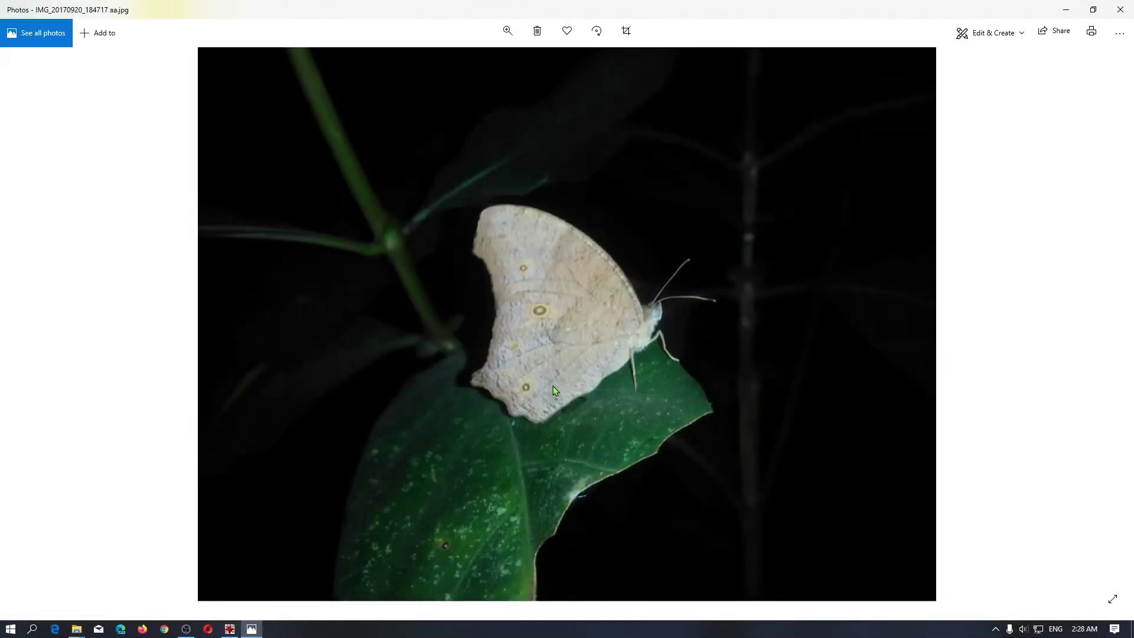
key("Right")
key("Left")
key("Right")
key("Left")
key("Right")
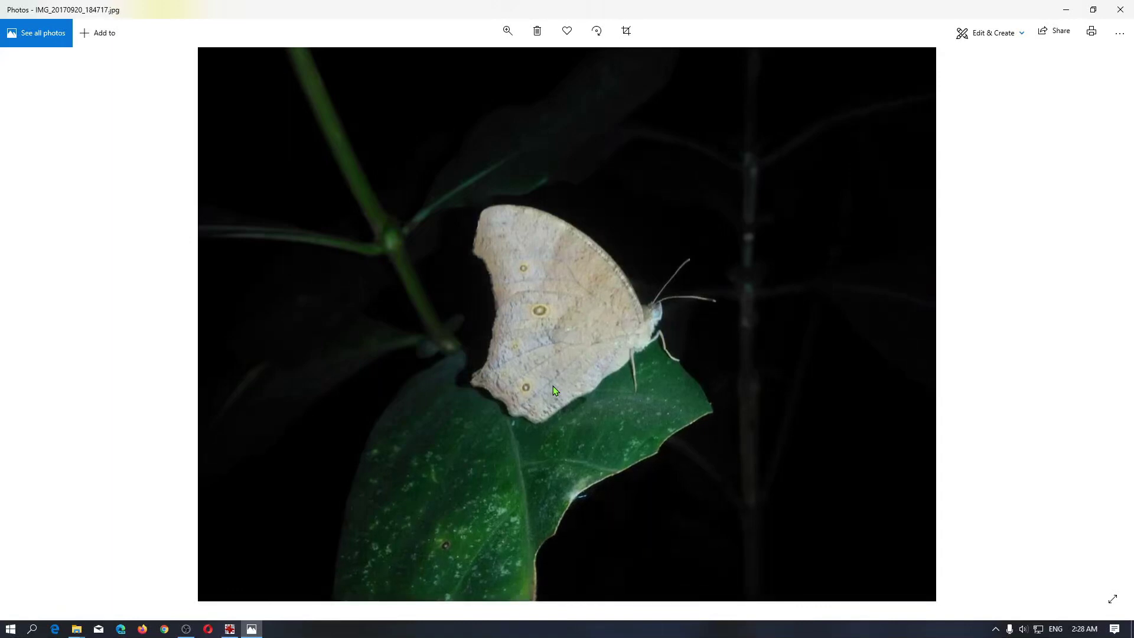